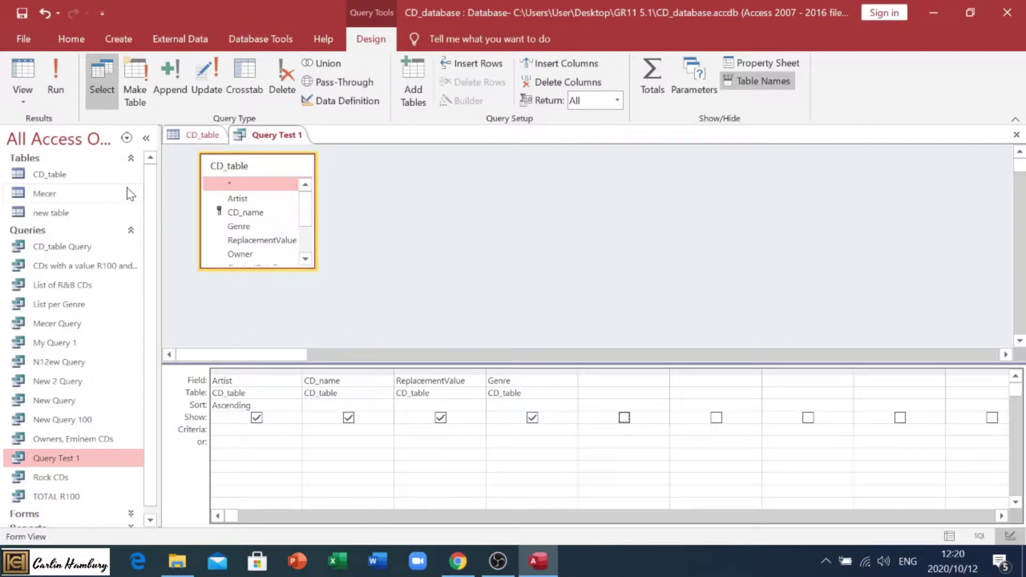
Open Query Test 1 as a datasheet and widen the ReplacementValue column so its heading shows
{"action": "double_click", "coordinate": [80, 458]}
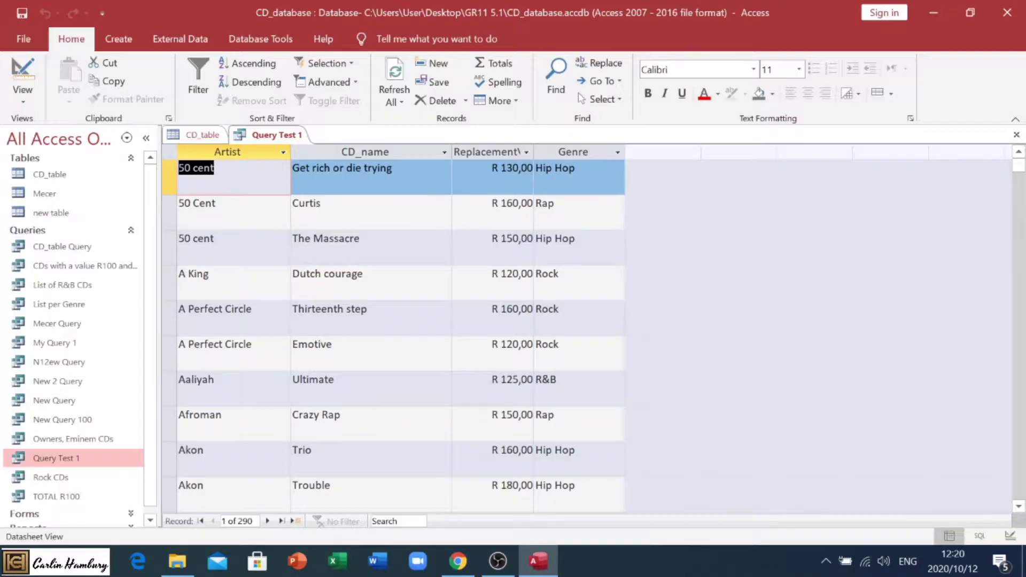
{"action": "left_click_drag", "start_coordinate": [533, 155], "coordinate": [563, 151]}
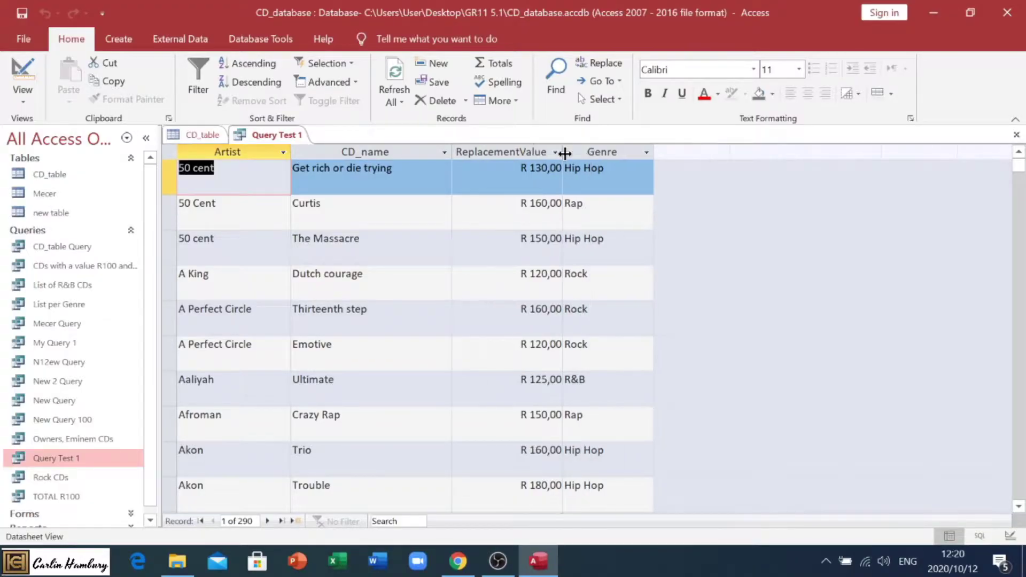
In Design View, add the Total field to the fifth column of Query Test 1
{"action": "left_click", "coordinate": [22, 95]}
{"action": "left_click", "coordinate": [32, 198]}
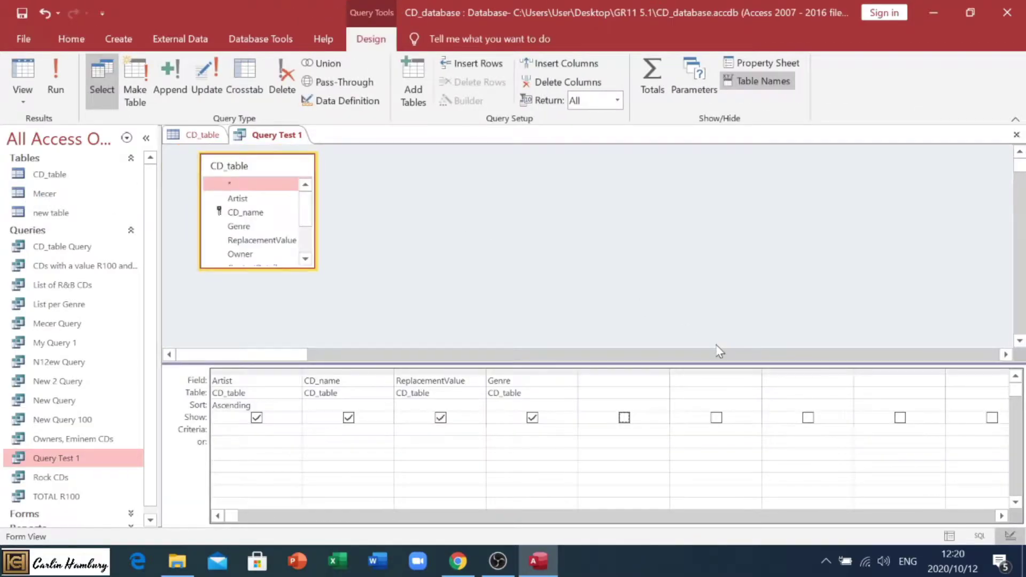
{"action": "left_click", "coordinate": [580, 380]}
{"action": "left_click", "coordinate": [662, 380]}
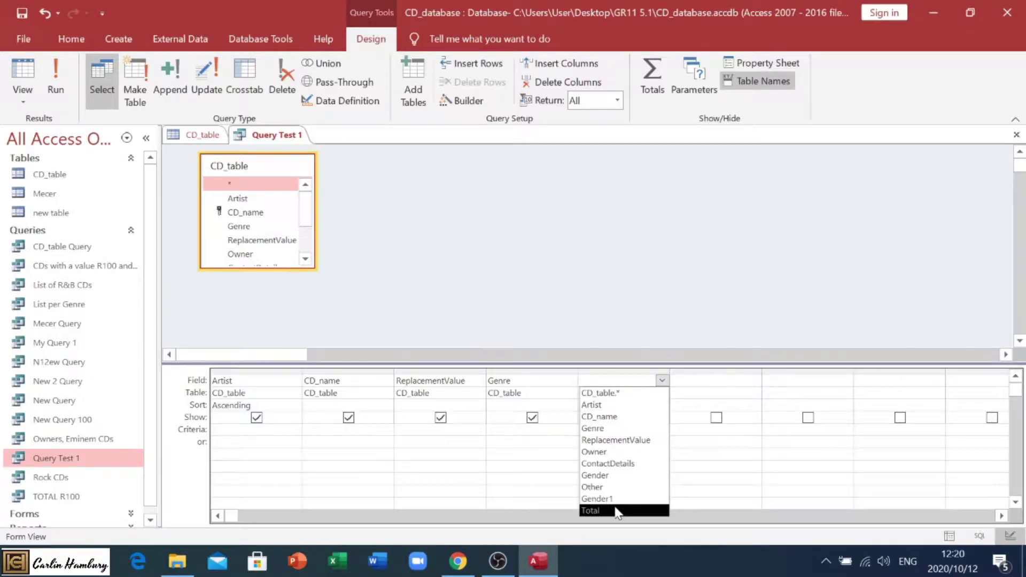
{"action": "left_click", "coordinate": [591, 510]}
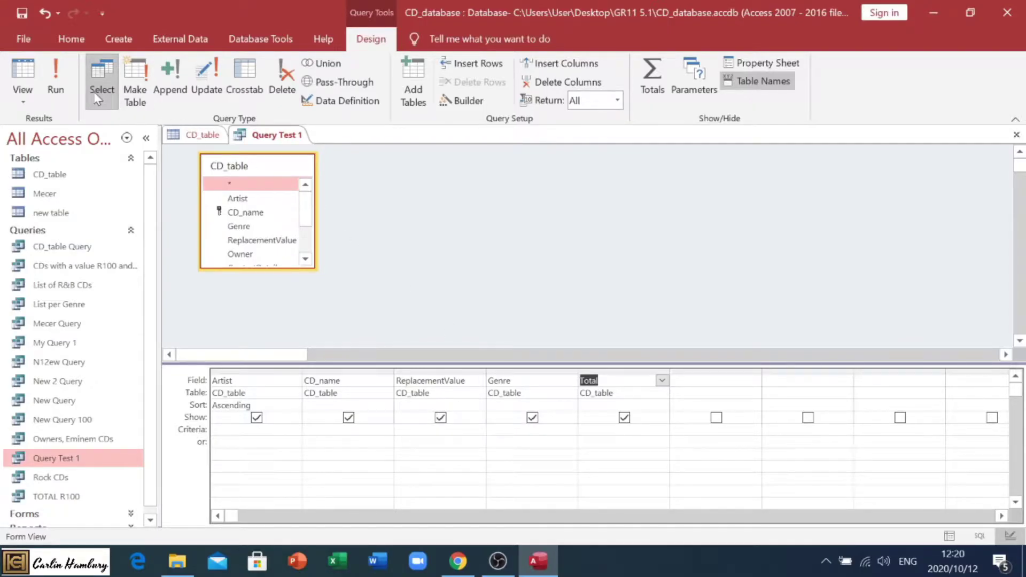
Run the query, fit the Total column to its contents and narrow the Artist column
{"action": "left_click", "coordinate": [56, 79]}
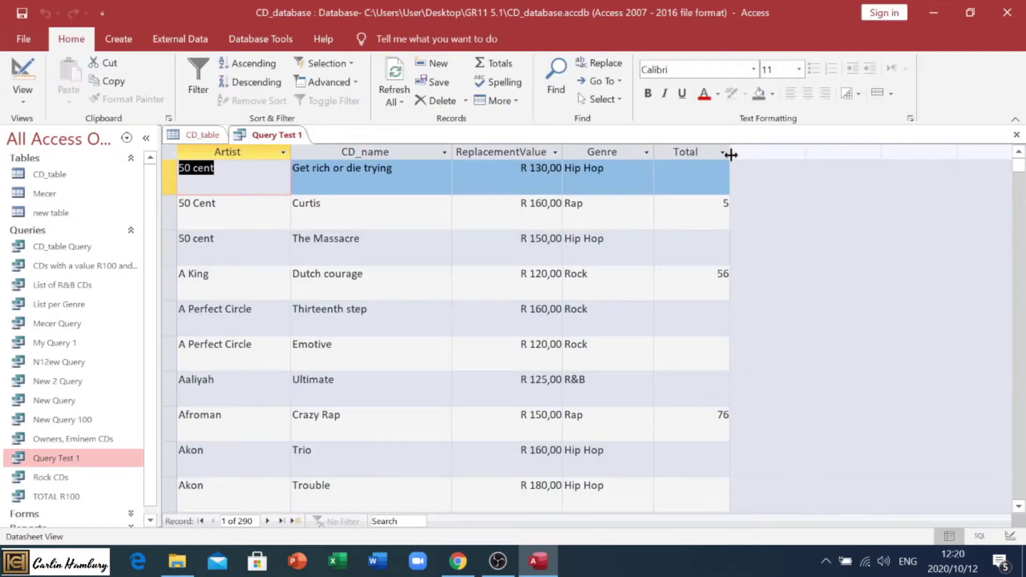
{"action": "left_click_drag", "start_coordinate": [729, 153], "coordinate": [762, 154]}
{"action": "double_click", "coordinate": [761, 154]}
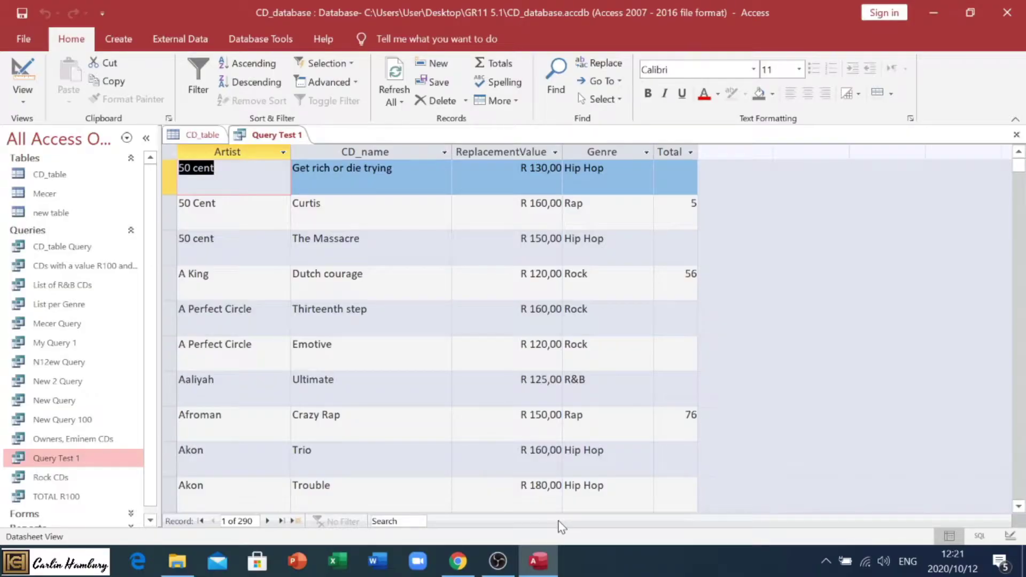
{"action": "left_click_drag", "start_coordinate": [292, 152], "coordinate": [269, 152]}
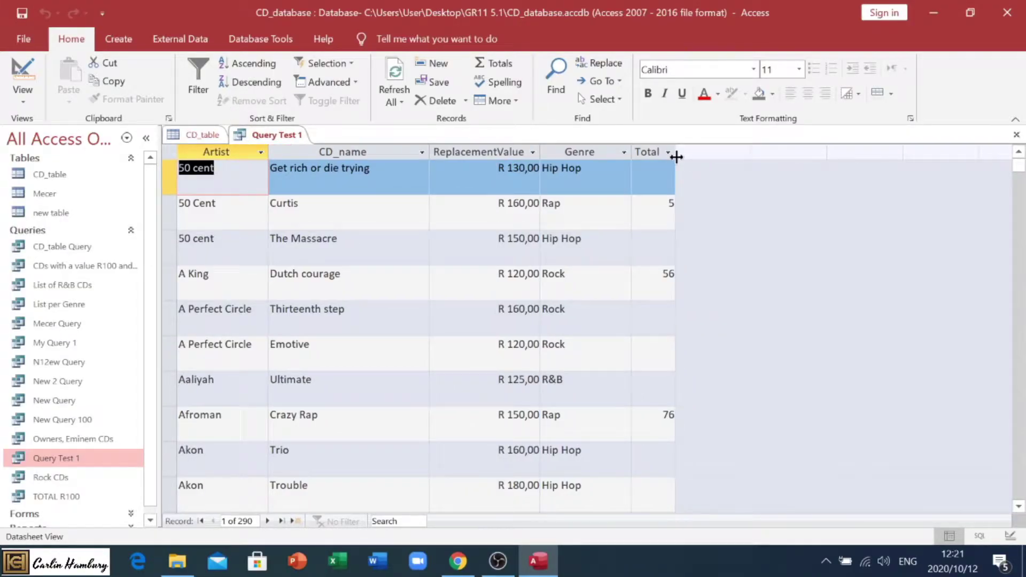
{"action": "scroll", "coordinate": [428, 331], "scroll_direction": "down", "scroll_amount": 10}
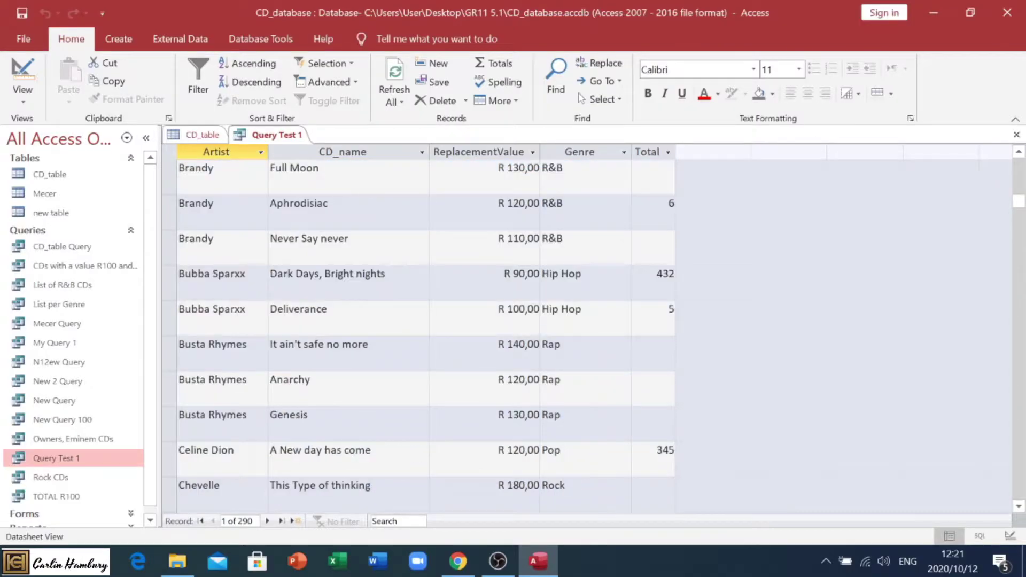
{"action": "scroll", "coordinate": [428, 331], "scroll_direction": "down", "scroll_amount": 10}
{"action": "scroll", "coordinate": [427, 332], "scroll_direction": "up", "scroll_amount": 20}
{"action": "scroll", "coordinate": [427, 332], "scroll_direction": "up", "scroll_amount": 3}
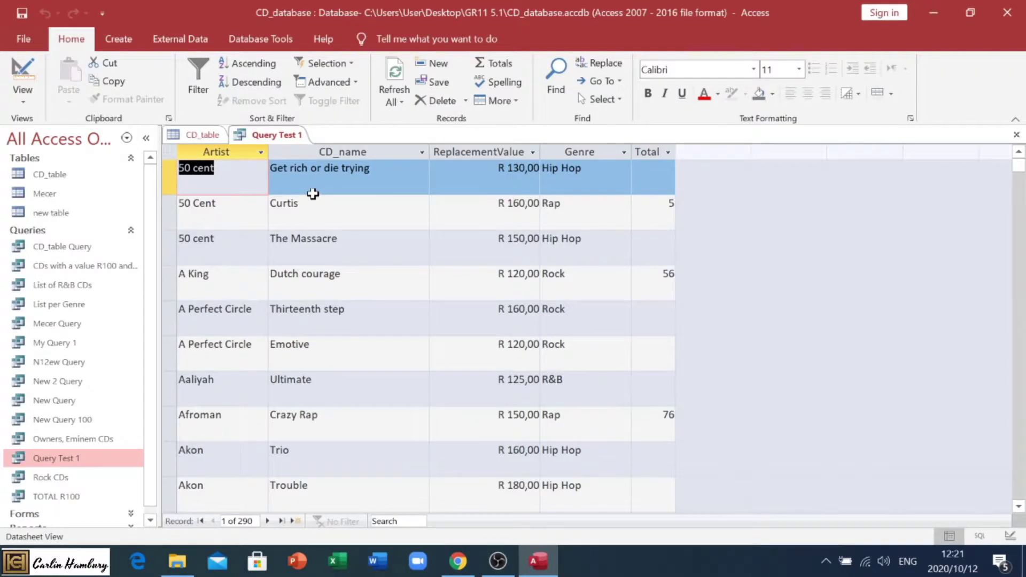
In Design View, enter Calc Total: [Total]-[ReplacementValue] in the sixth Field cell
{"action": "left_click", "coordinate": [23, 97]}
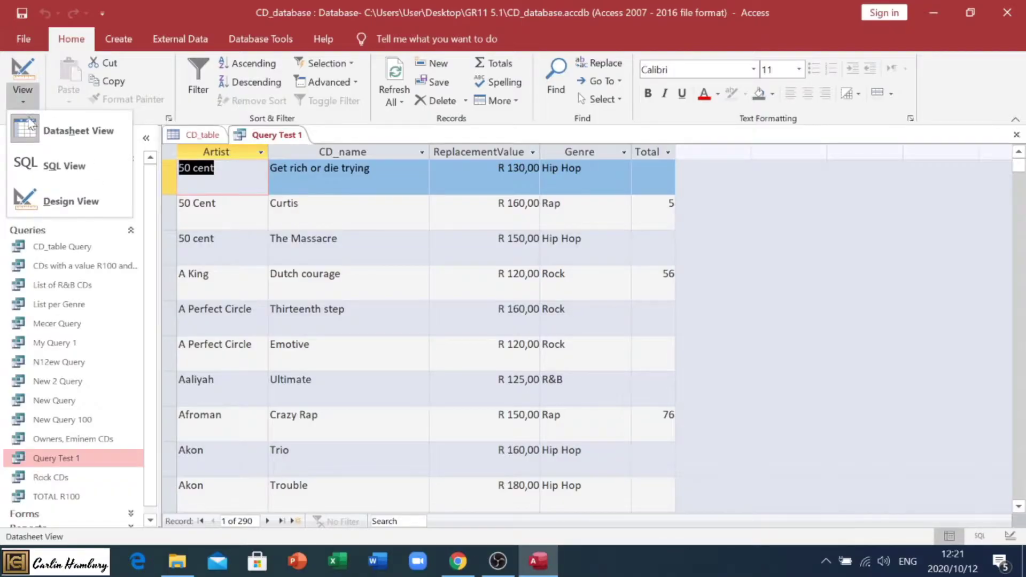
{"action": "left_click", "coordinate": [31, 199]}
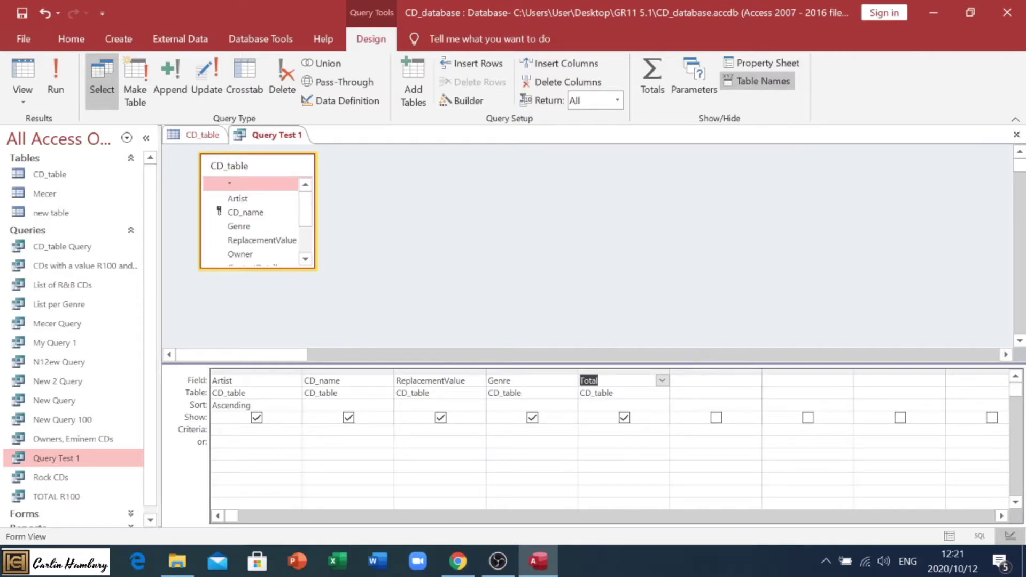
{"action": "left_click", "coordinate": [699, 381]}
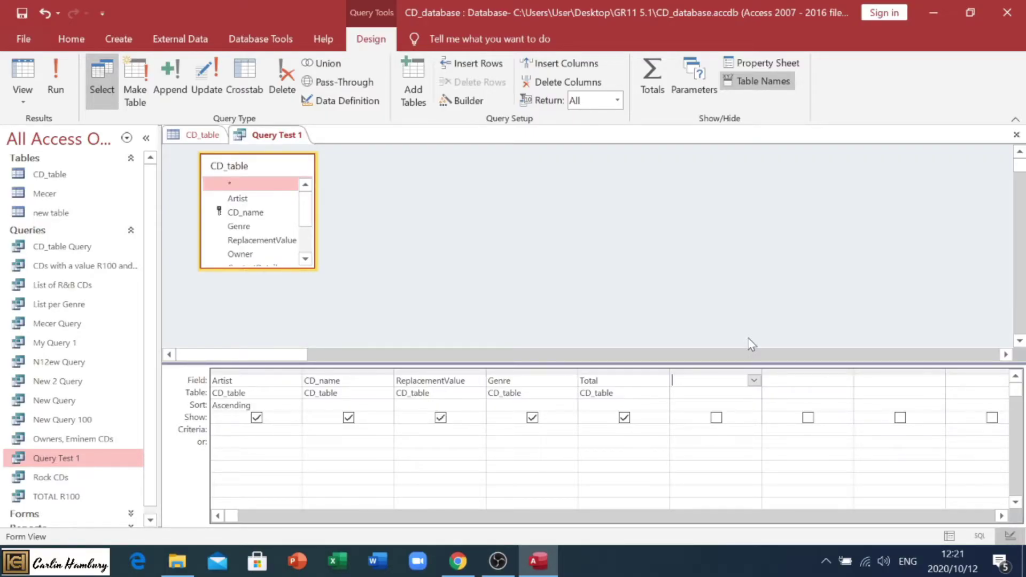
{"action": "type", "text": "Calc Total:"}
{"action": "type", "text": "("}
{"action": "key", "text": "BackSpace"}
{"action": "type", "text": "["}
{"action": "type", "text": "Tota"}
{"action": "type", "text": "l"}
{"action": "type", "text": "]"}
{"action": "type", "text": "-[Replac"}
{"action": "type", "text": "ementValue"}
{"action": "type", "text": "]"}
{"action": "key", "text": "Tab"}
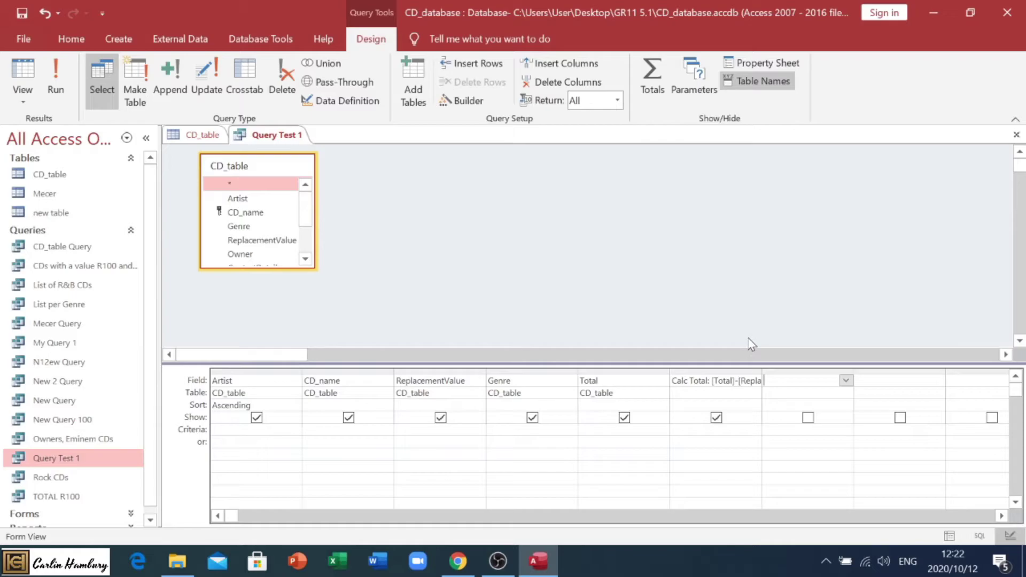
{"action": "key", "text": "Left"}
{"action": "key", "text": "Down"}
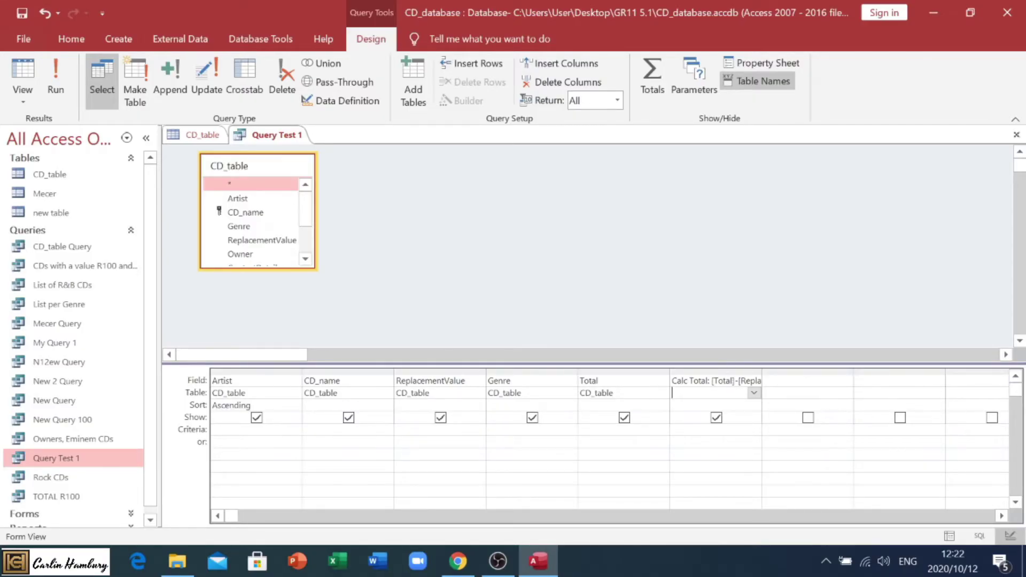
Run Query Test 1 to show Calc Total values such as -R155,00
{"action": "left_click", "coordinate": [55, 86]}
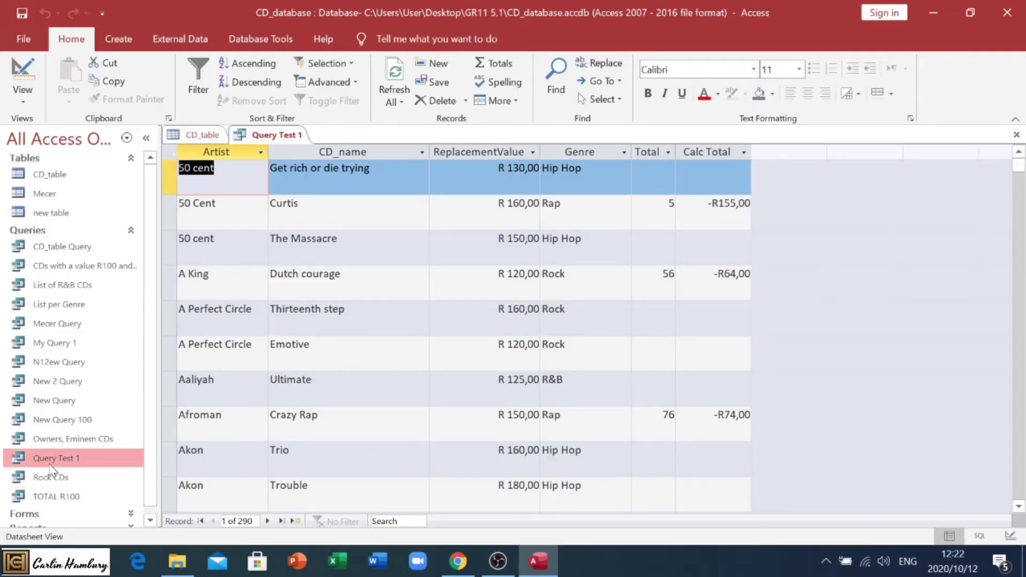
{"action": "right_click", "coordinate": [52, 468]}
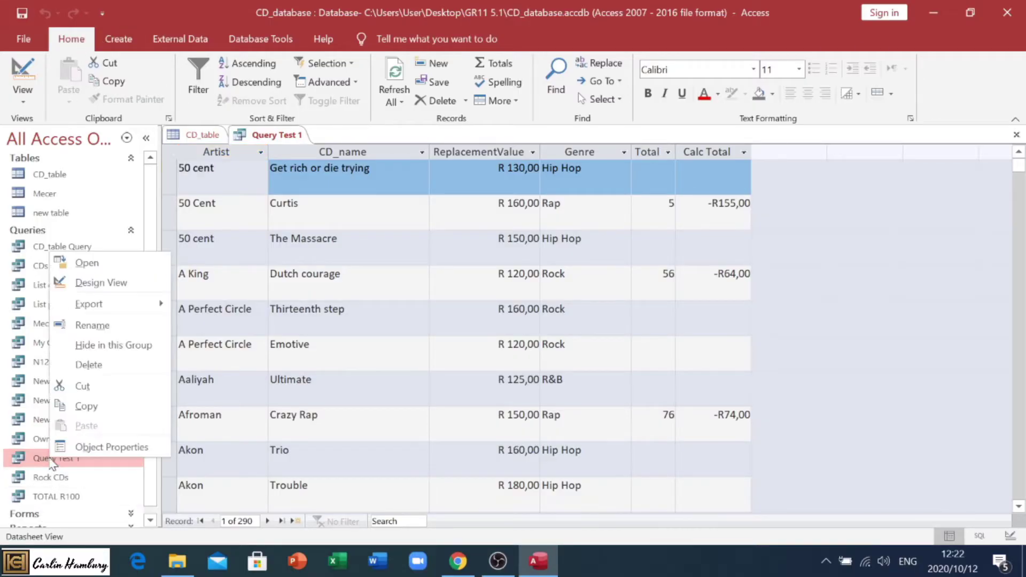
Reopen the design and rewrite the expression as Calc Total: [ReplacementValue]-[Total]
{"action": "left_click", "coordinate": [90, 285]}
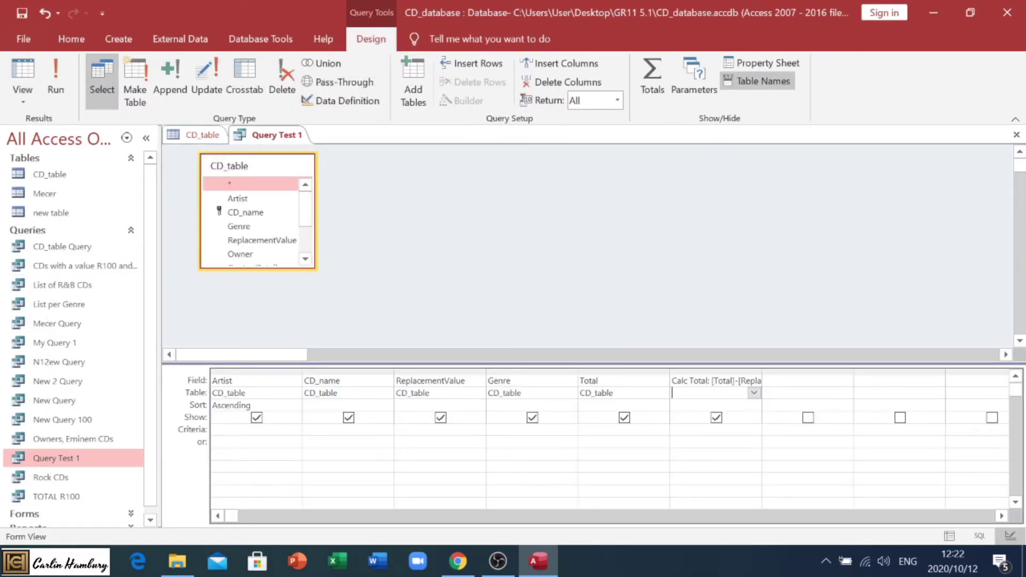
{"action": "left_click", "coordinate": [714, 381]}
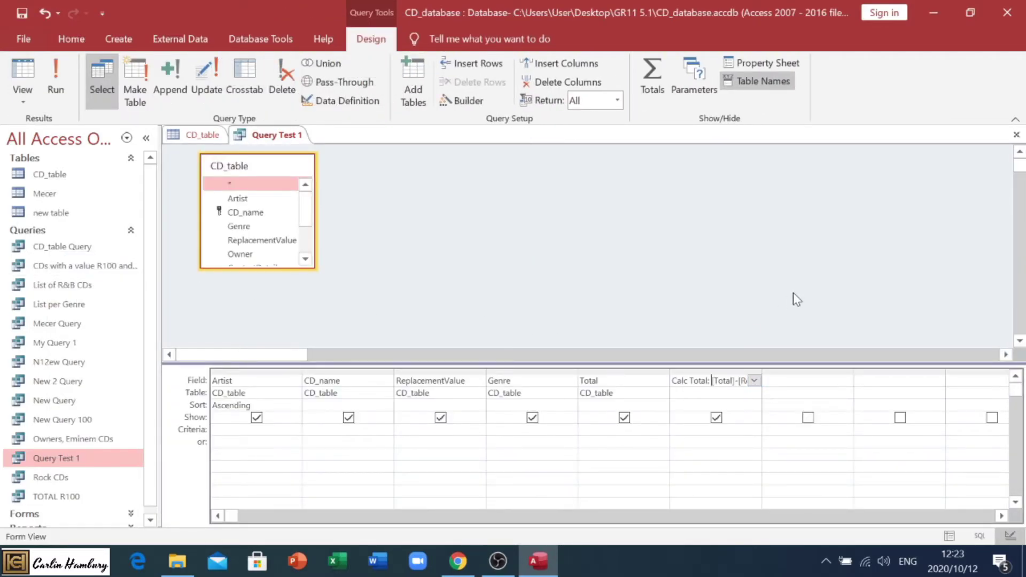
{"action": "key", "text": "Delete"}
{"action": "key", "text": "Delete"}
{"action": "key", "text": "Delete"}
{"action": "key", "text": "Delete"}
{"action": "key", "text": "Delete"}
{"action": "key", "text": "Delete"}
{"action": "key", "text": "Delete"}
{"action": "key", "text": "Delete"}
{"action": "key", "text": "Tab"}
{"action": "key", "text": "shift+Tab"}
{"action": "key", "text": "shift+Tab"}
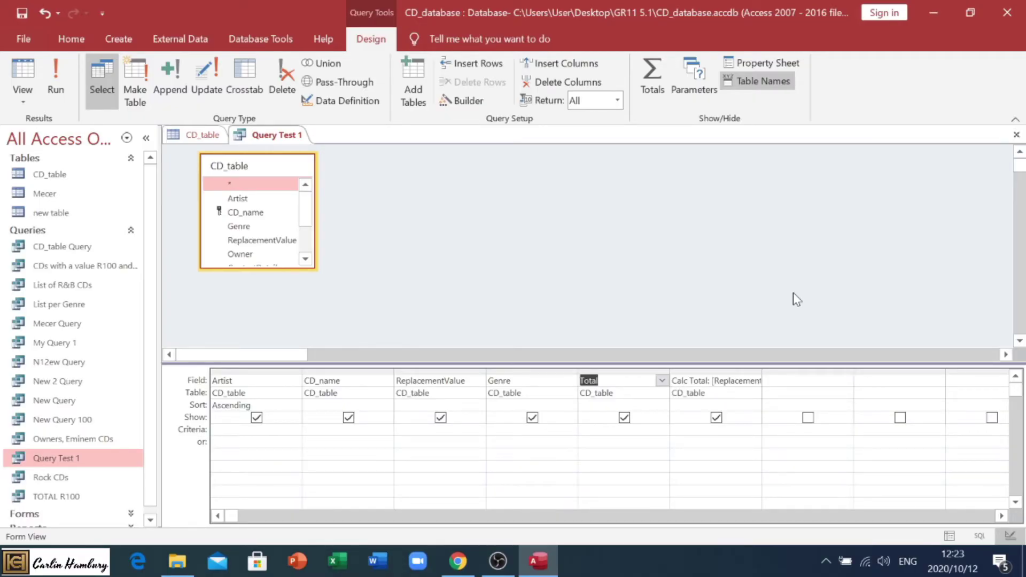
{"action": "key", "text": "Tab"}
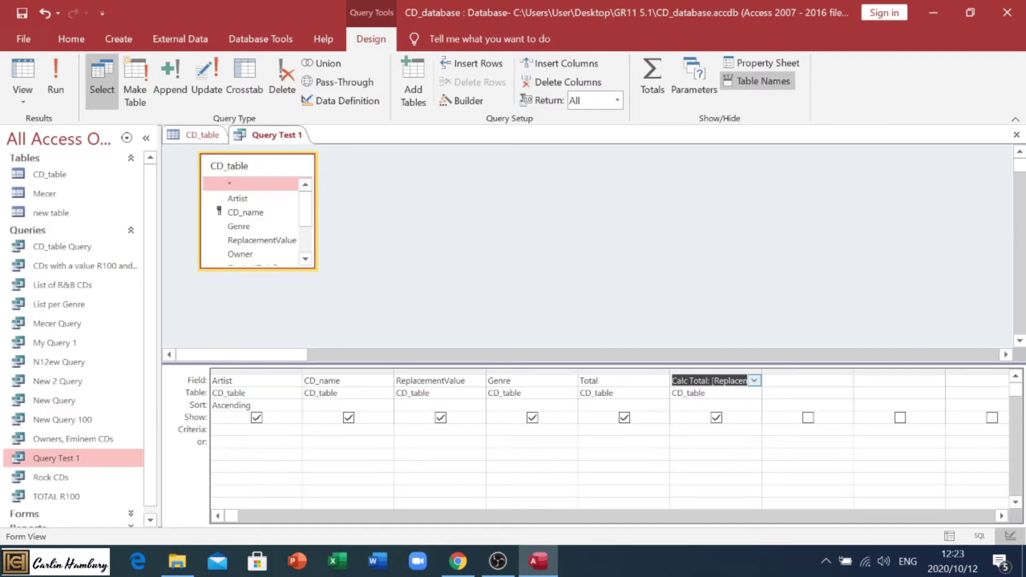
{"action": "left_click", "coordinate": [724, 381]}
{"action": "key", "text": "Right"}
{"action": "key", "text": "Right"}
{"action": "key", "text": "Right"}
{"action": "key", "text": "Right"}
{"action": "key", "text": "Right"}
{"action": "key", "text": "Right"}
{"action": "key", "text": "Right"}
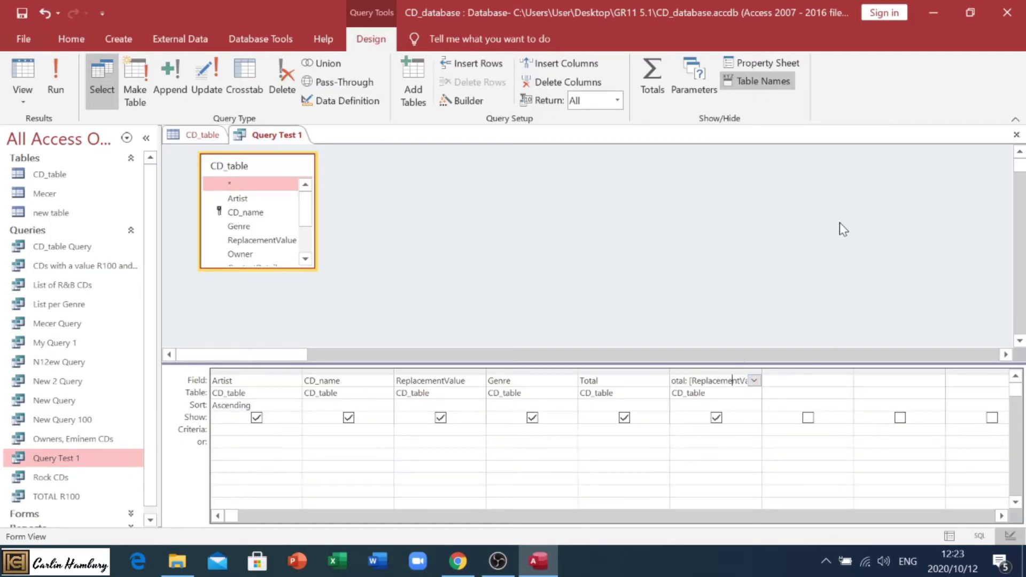
{"action": "key", "text": "Right"}
{"action": "type", "text": "-"}
{"action": "type", "text": "Total]"}
{"action": "left_click", "coordinate": [754, 408]}
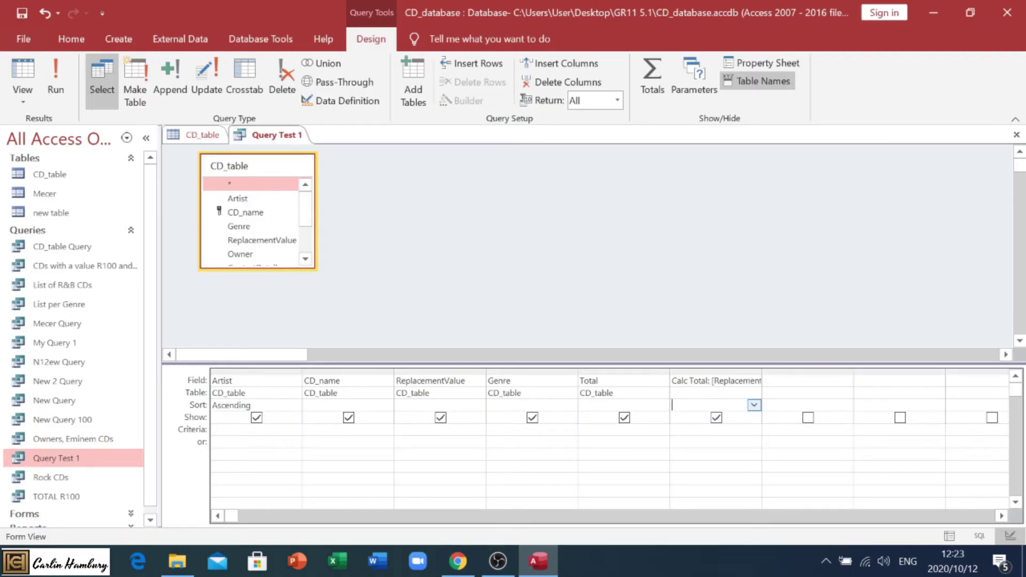
Set the Calc Total field's Sort to Ascending
{"action": "left_click", "coordinate": [754, 407]}
{"action": "key", "text": "Down"}
{"action": "key", "text": "Return"}
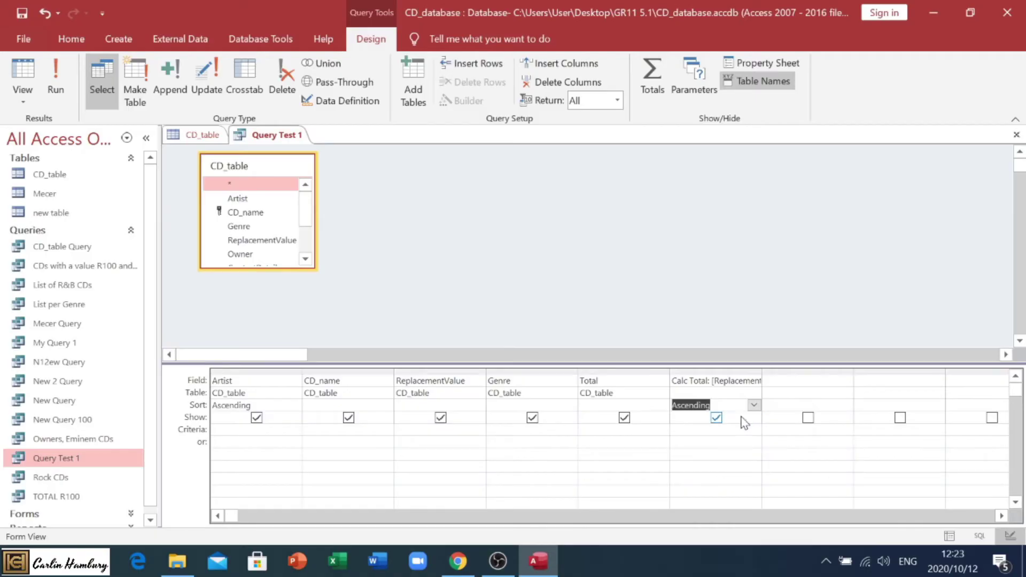
{"action": "left_click", "coordinate": [56, 85]}
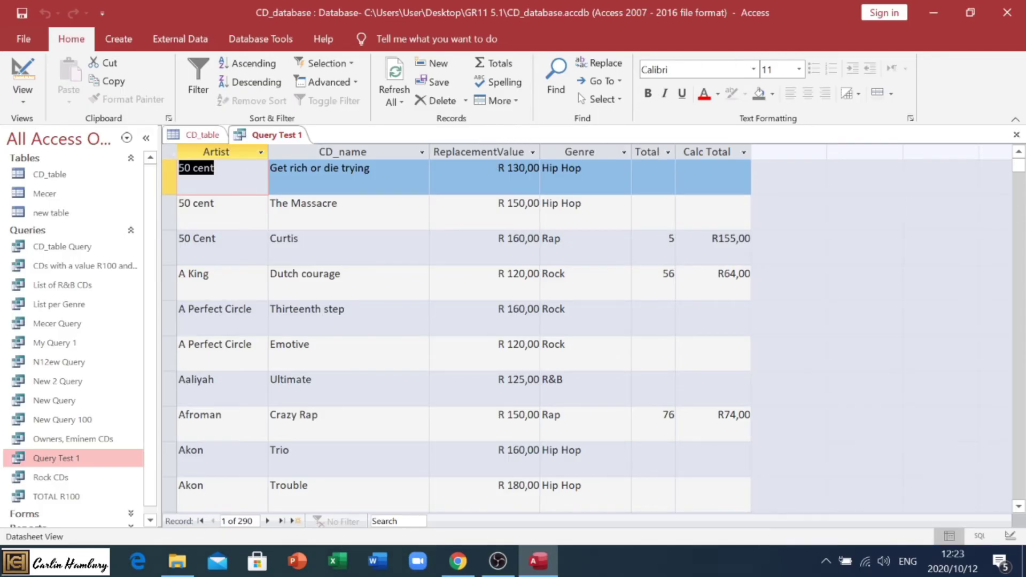
{"action": "double_click", "coordinate": [730, 238]}
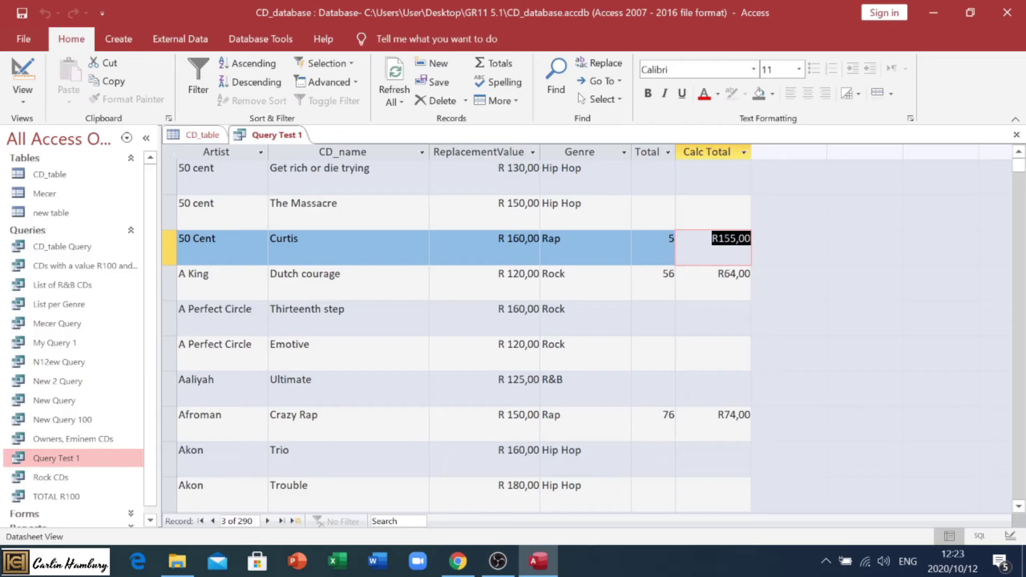
{"action": "left_click", "coordinate": [718, 275]}
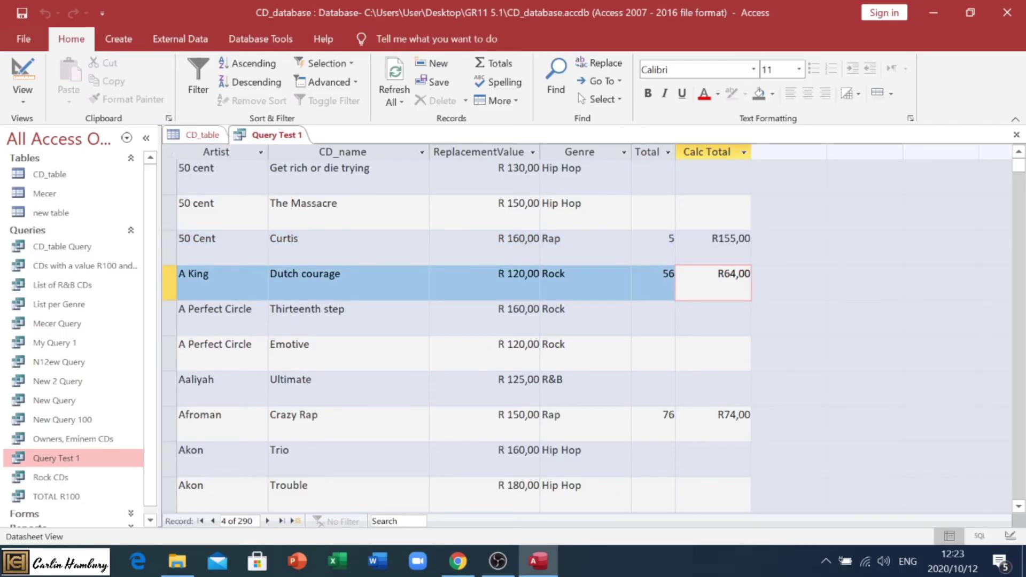
{"action": "right_click", "coordinate": [67, 459]}
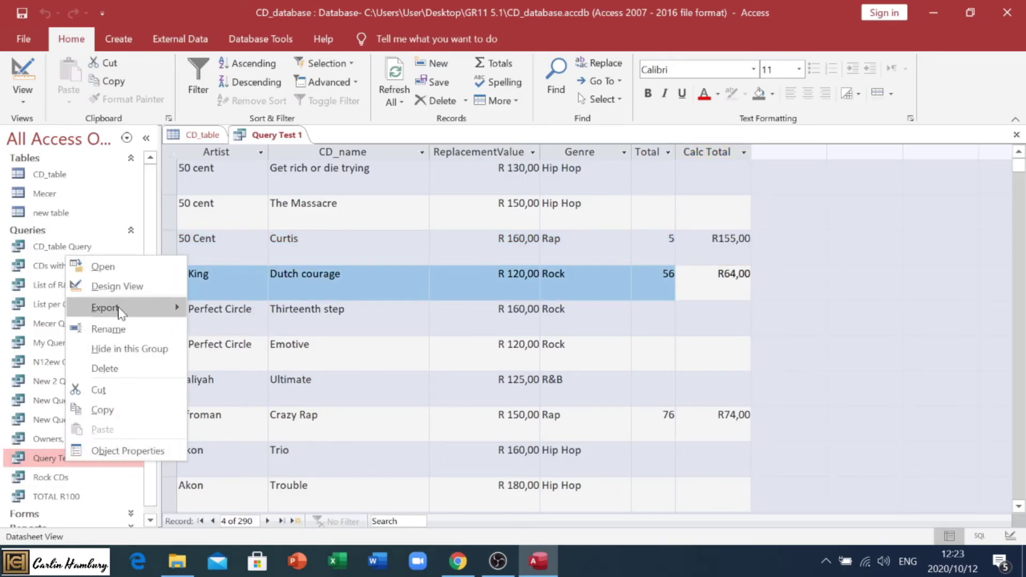
{"action": "left_click", "coordinate": [122, 287]}
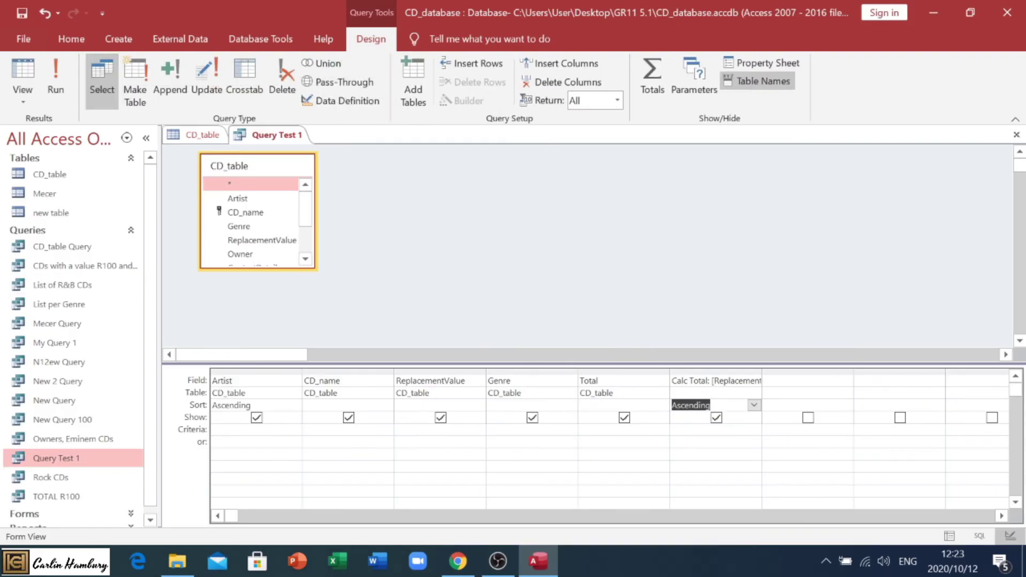
{"action": "left_click", "coordinate": [692, 381]}
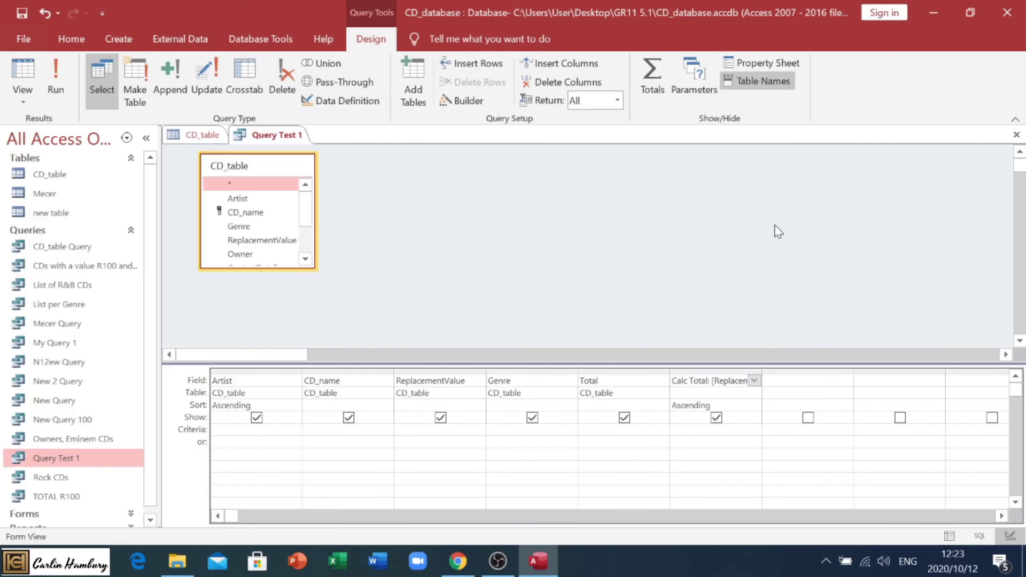
{"action": "key", "text": "Right"}
{"action": "key", "text": "Right"}
{"action": "key", "text": "Right"}
{"action": "key", "text": "Right"}
{"action": "key", "text": "Right"}
{"action": "key", "text": "Right"}
{"action": "key", "text": "Right"}
{"action": "key", "text": "Right"}
{"action": "key", "text": "Right"}
{"action": "key", "text": "Right"}
{"action": "key", "text": "Right"}
{"action": "key", "text": "Right"}
{"action": "key", "text": "Right"}
{"action": "key", "text": "Right"}
{"action": "key", "text": "Right"}
{"action": "key", "text": "Right"}
{"action": "key", "text": "Right"}
{"action": "key", "text": "Right"}
{"action": "key", "text": "Right"}
{"action": "key", "text": "Right"}
{"action": "key", "text": "Right"}
{"action": "key", "text": "Right"}
{"action": "key", "text": "Right"}
{"action": "key", "text": "Right"}
{"action": "key", "text": "Right"}
{"action": "key", "text": "Right"}
{"action": "key", "text": "Left"}
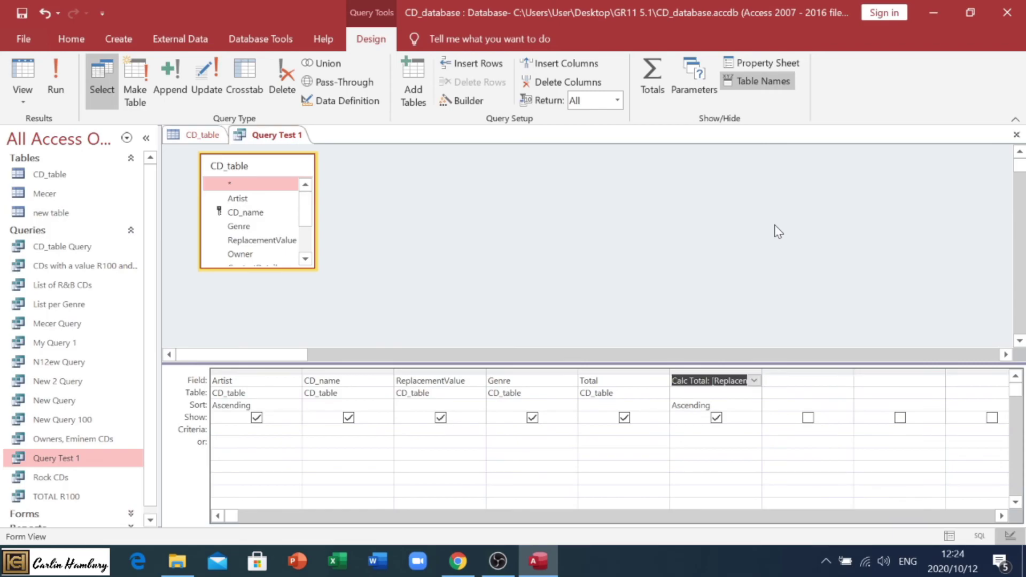